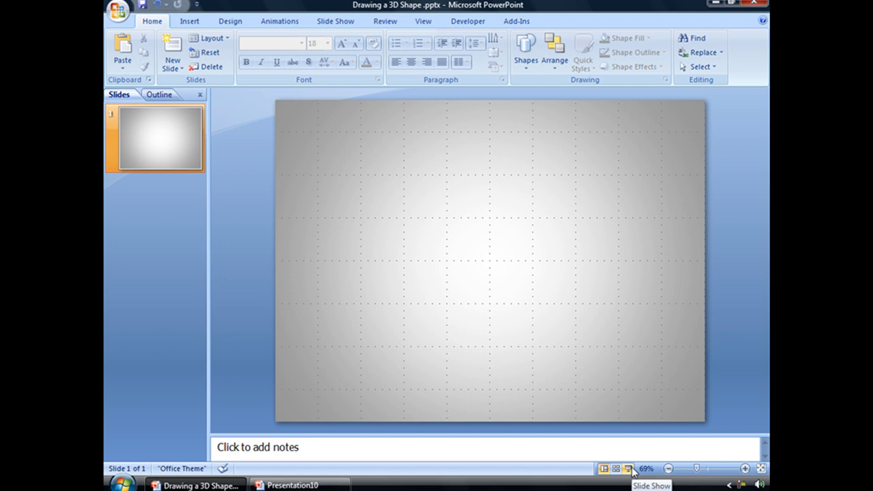
- Draw a blue square with the Rectangle shape and move it toward the slide centre
{"action": "left_click", "coordinate": [526, 68]}
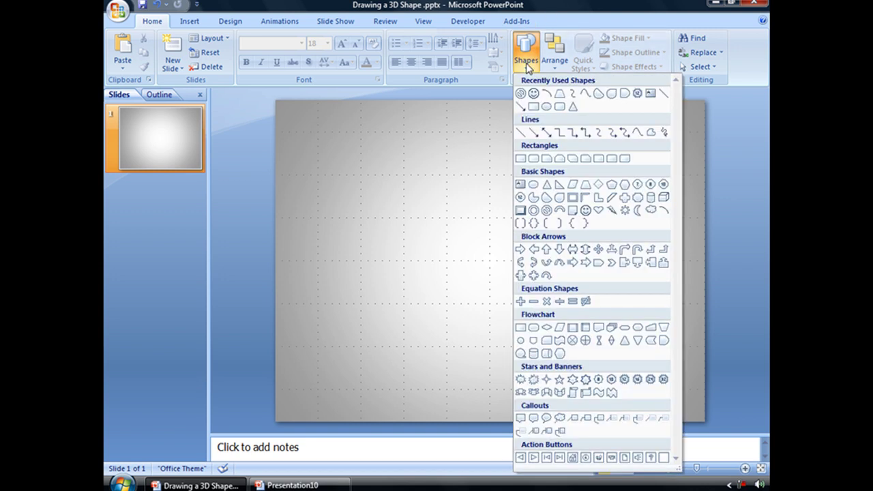
{"action": "left_click", "coordinate": [520, 160]}
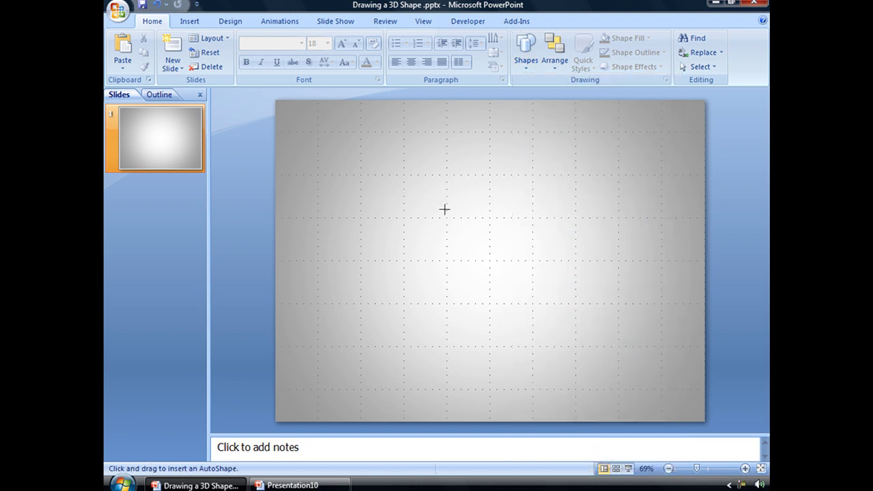
{"action": "left_click_drag", "start_coordinate": [443, 207], "coordinate": [599, 363]}
{"action": "left_click_drag", "start_coordinate": [538, 292], "coordinate": [511, 263]}
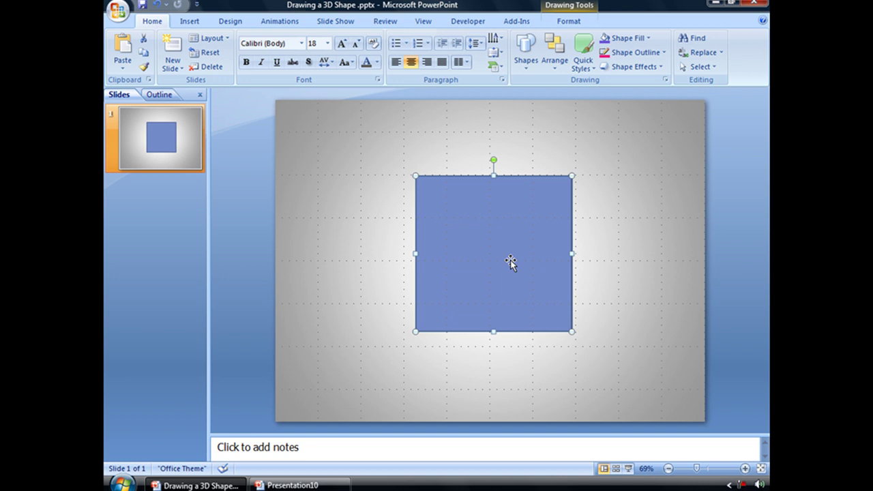
- Open Format Shape for the blue square from its right-click menu
{"action": "right_click", "coordinate": [469, 204]}
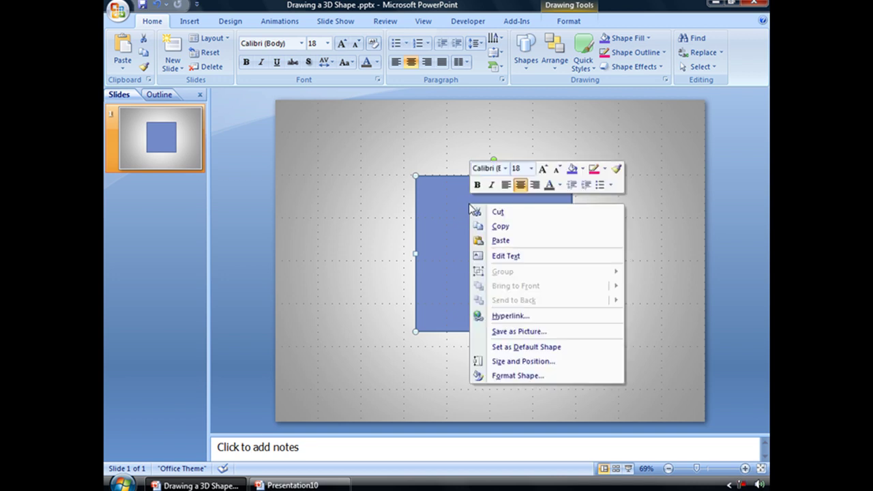
{"action": "left_click", "coordinate": [518, 376]}
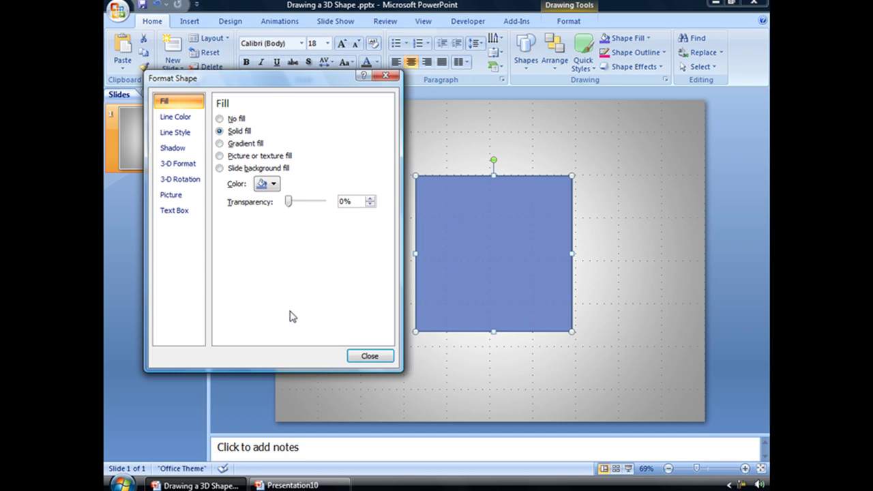
- Apply the Perspective Heroic Extreme Left 3-D rotation preset (X 34.5°, Y 8.1°, Z 357.1°, perspective 80°)
{"action": "left_click", "coordinate": [188, 182]}
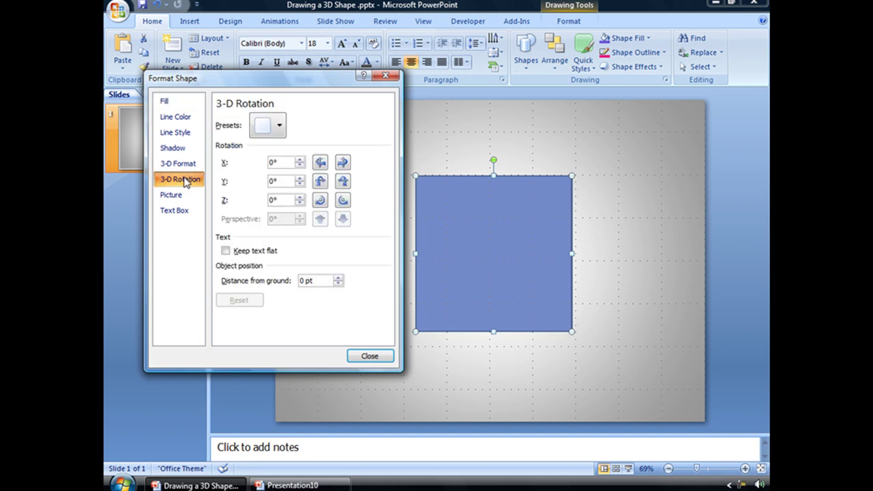
{"action": "left_click", "coordinate": [279, 126]}
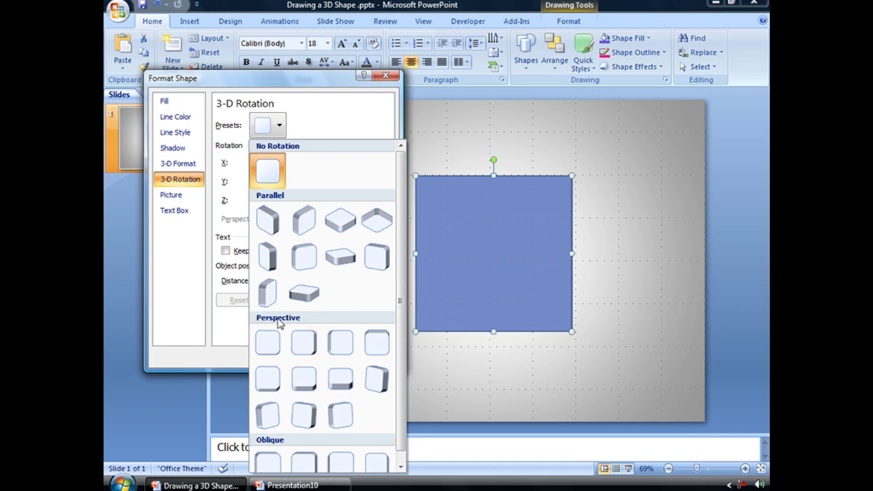
{"action": "left_click", "coordinate": [305, 414]}
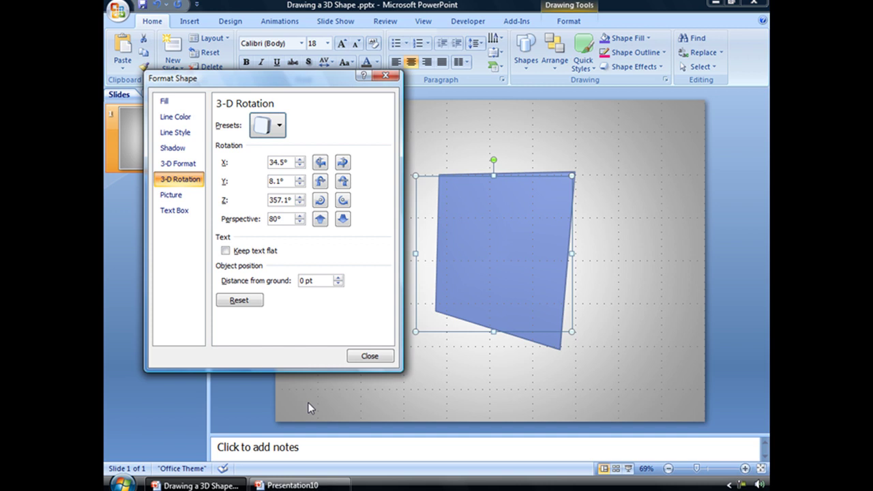
- In 3-D Format, leave the top bevel unchanged and set the depth to 500 pt
{"action": "left_click", "coordinate": [185, 164]}
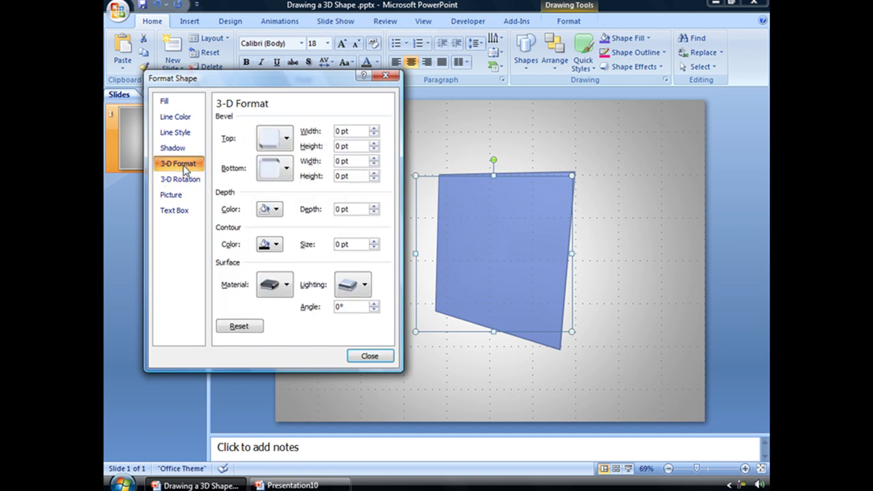
{"action": "left_click", "coordinate": [286, 139]}
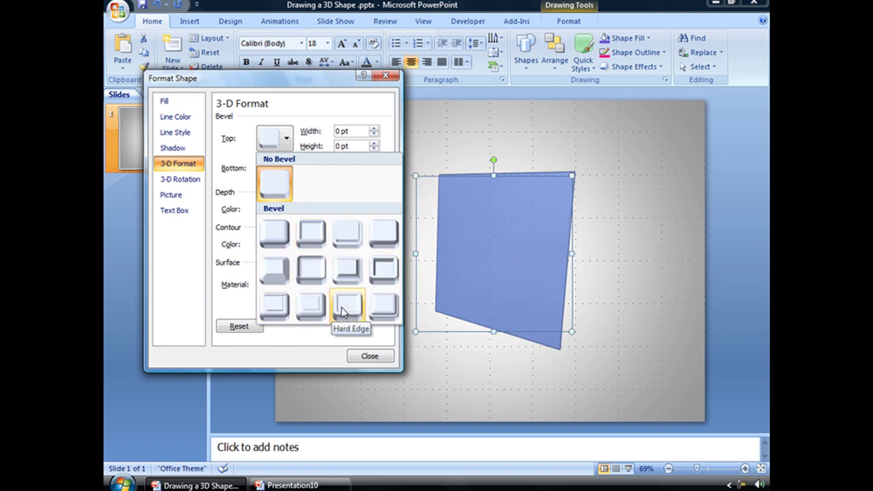
{"action": "left_click", "coordinate": [243, 217]}
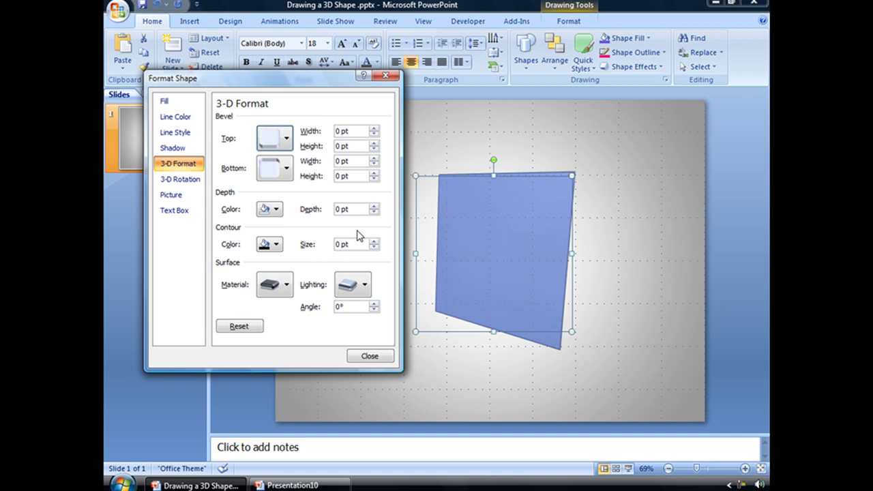
{"action": "double_click", "coordinate": [340, 209]}
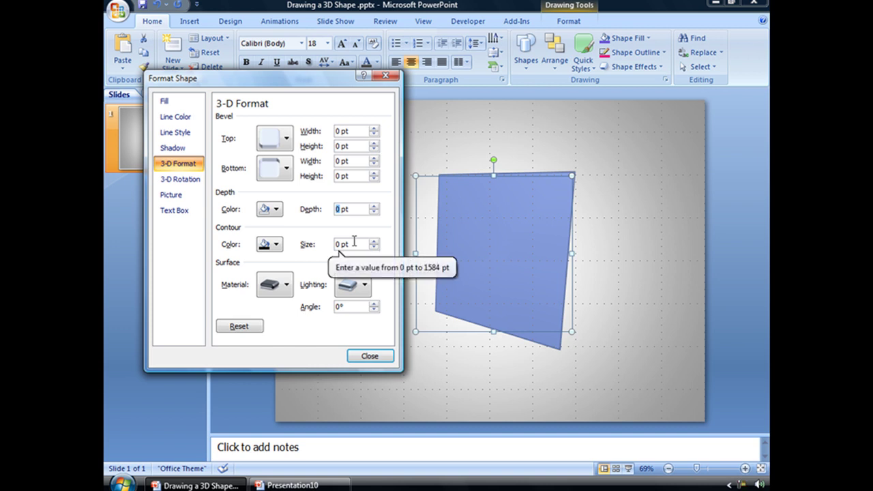
{"action": "type", "text": "500"}
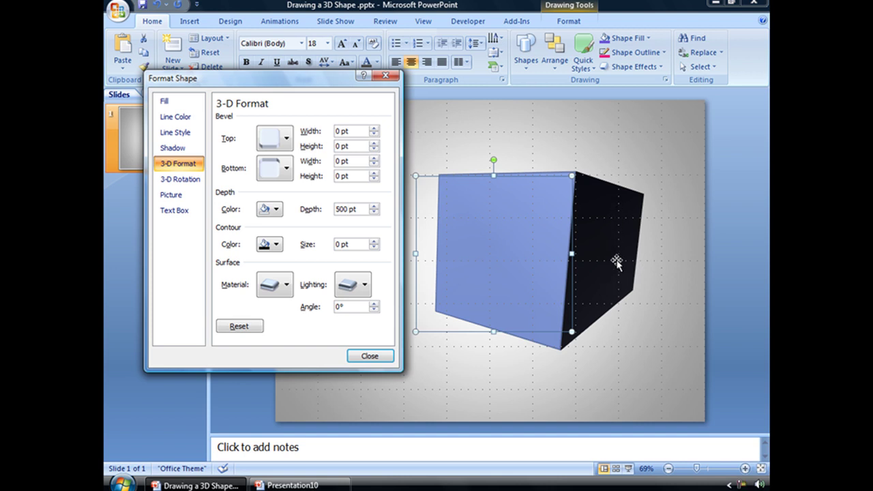
- Set the depth colour to the blue swatch matching the square's fill
{"action": "left_click", "coordinate": [276, 209]}
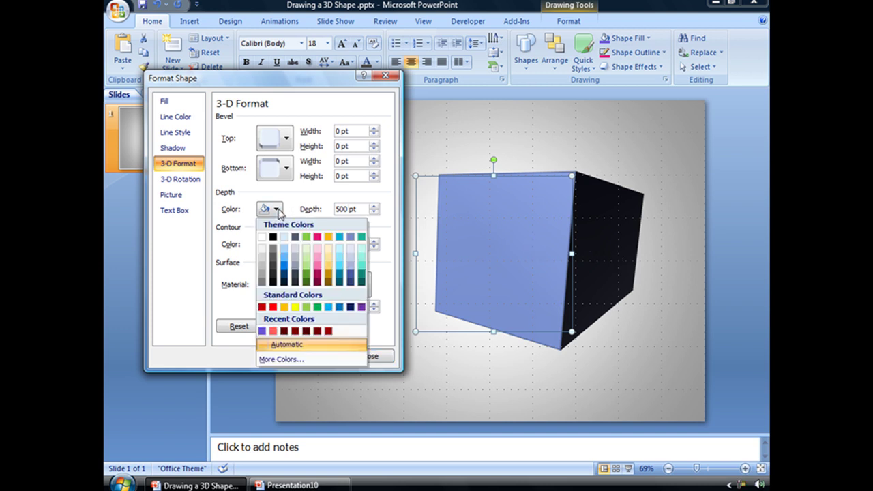
{"action": "left_click", "coordinate": [349, 237]}
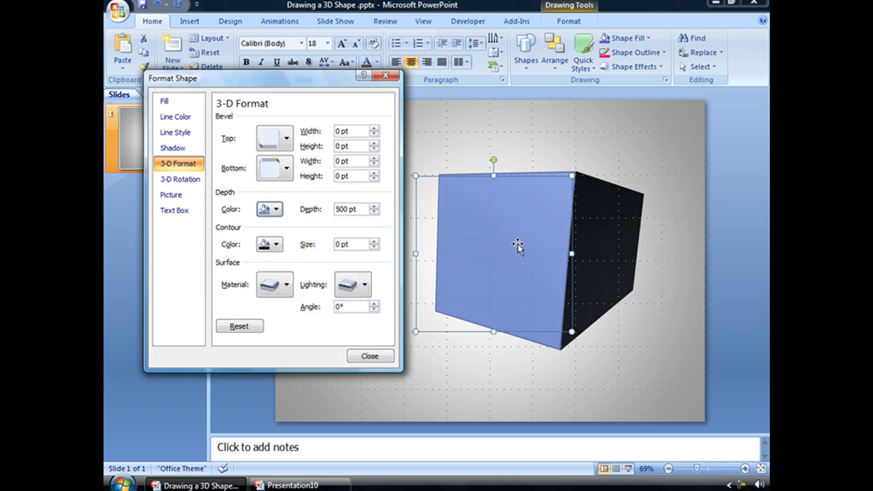
- Try the Matte, Plastic, Metal and Wireframe materials, then settle on Warm Matte
{"action": "left_click", "coordinate": [287, 292]}
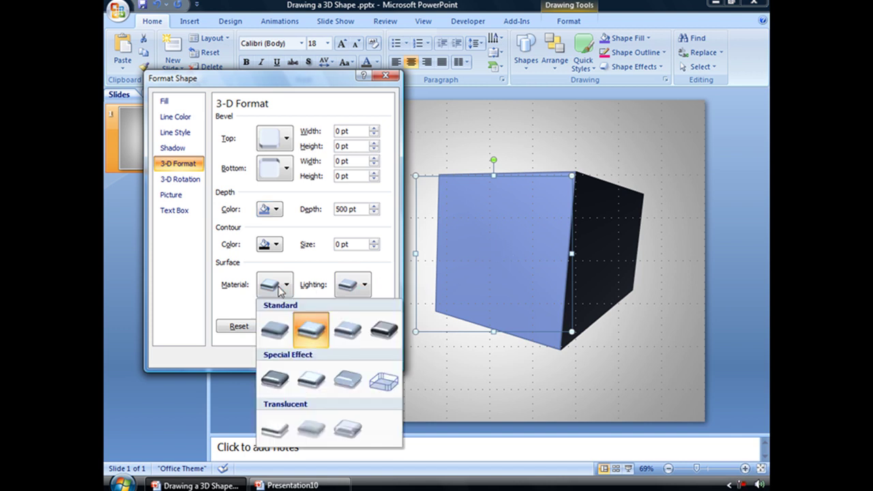
{"action": "left_click", "coordinate": [276, 328]}
{"action": "left_click", "coordinate": [276, 295]}
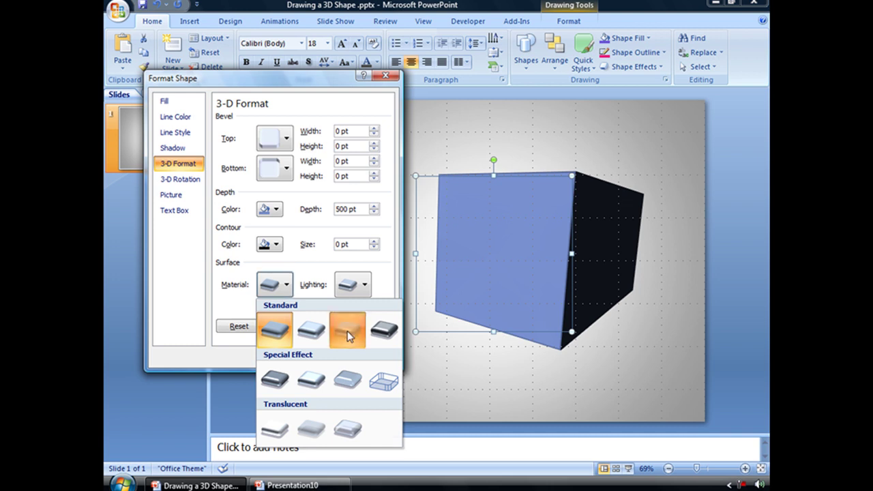
{"action": "left_click", "coordinate": [348, 330]}
{"action": "left_click", "coordinate": [275, 290]}
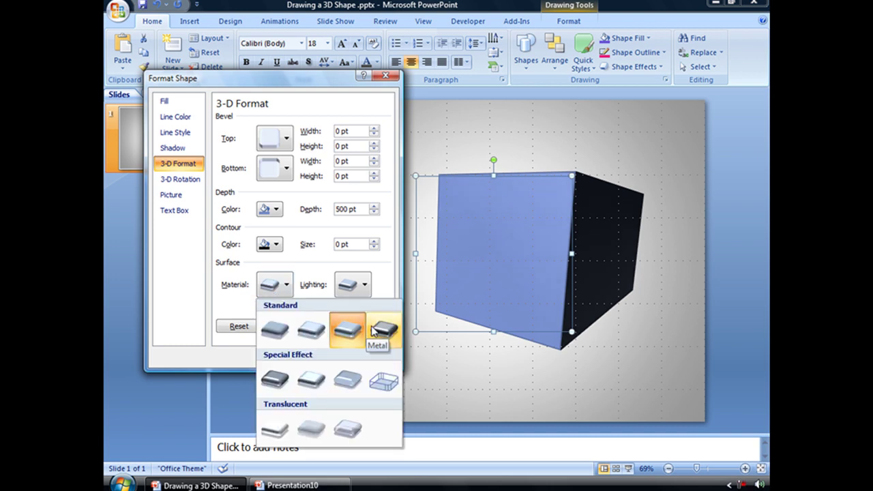
{"action": "left_click", "coordinate": [376, 331]}
{"action": "left_click", "coordinate": [276, 286]}
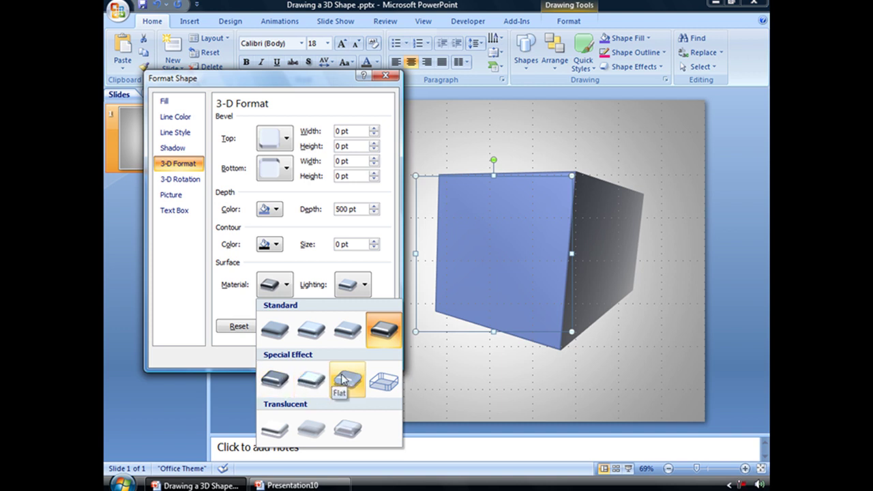
{"action": "left_click", "coordinate": [384, 382]}
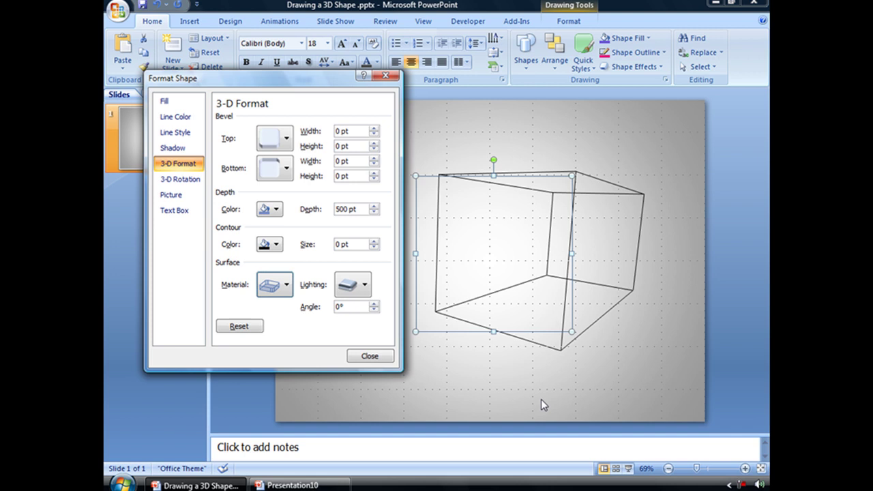
{"action": "left_click", "coordinate": [277, 287]}
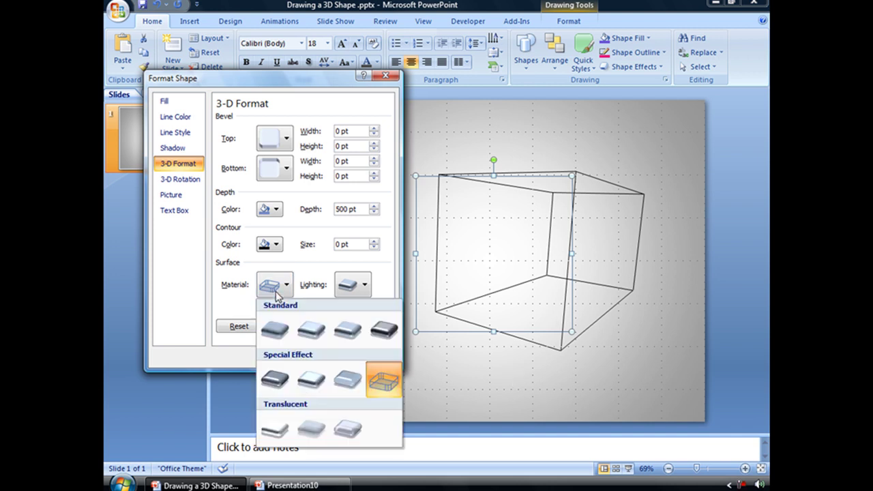
{"action": "left_click", "coordinate": [305, 331]}
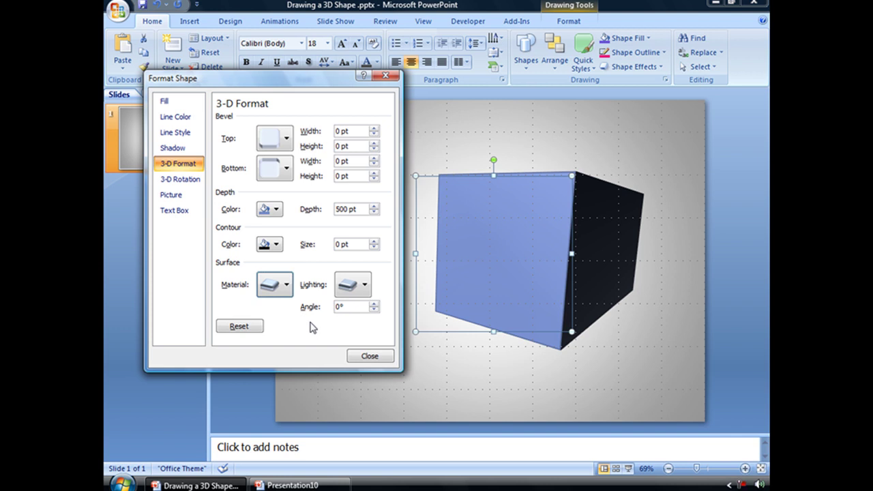
- Try the neutral lighting presets on the cube, including Balance and Flood
{"action": "left_click", "coordinate": [352, 287]}
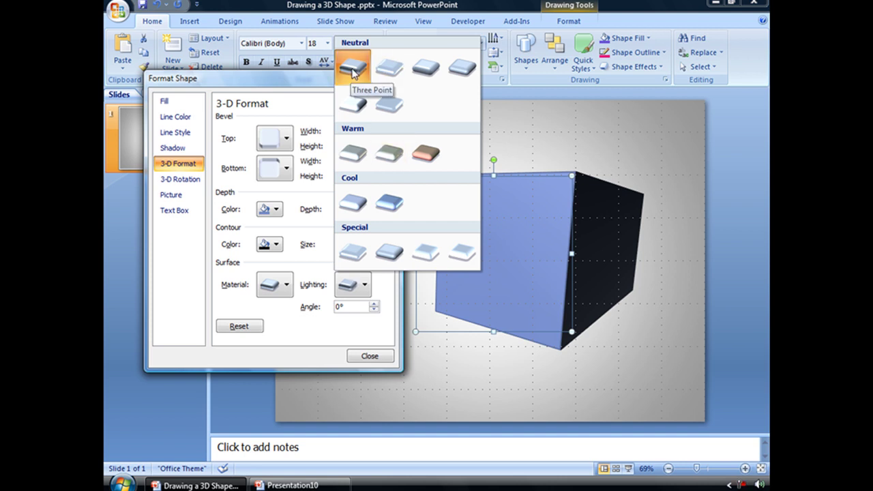
{"action": "left_click", "coordinate": [387, 70]}
{"action": "left_click", "coordinate": [355, 285]}
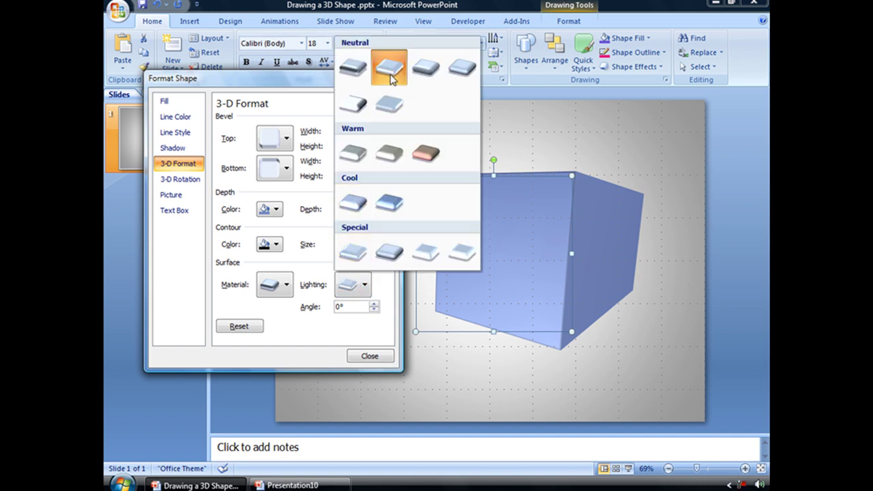
{"action": "left_click", "coordinate": [425, 83]}
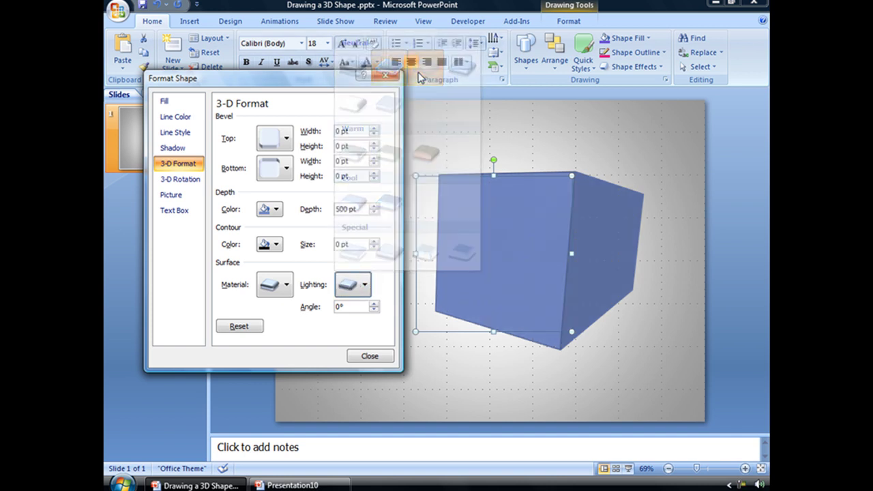
{"action": "left_click", "coordinate": [361, 284]}
{"action": "left_click", "coordinate": [462, 69]}
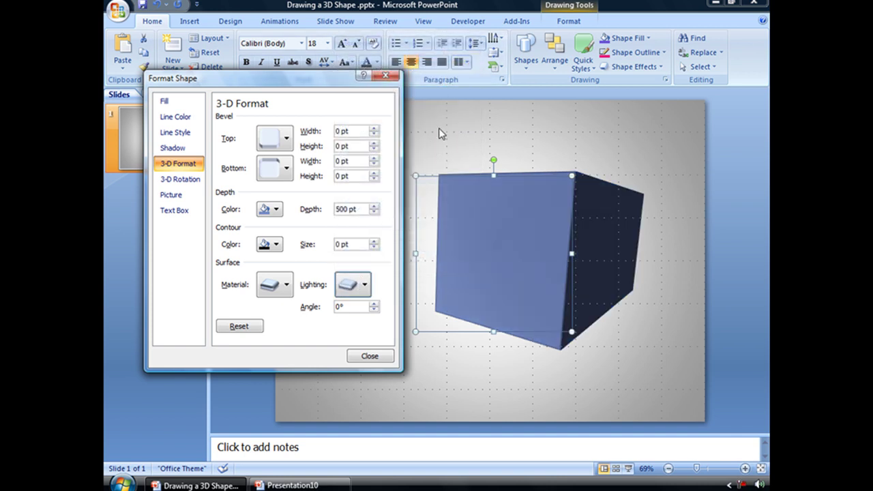
{"action": "left_click", "coordinate": [363, 286]}
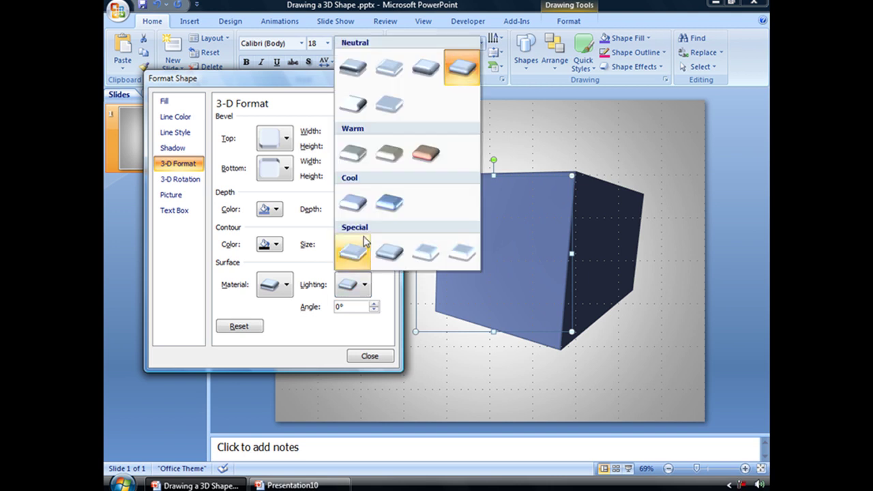
{"action": "left_click", "coordinate": [359, 102]}
{"action": "left_click", "coordinate": [362, 286]}
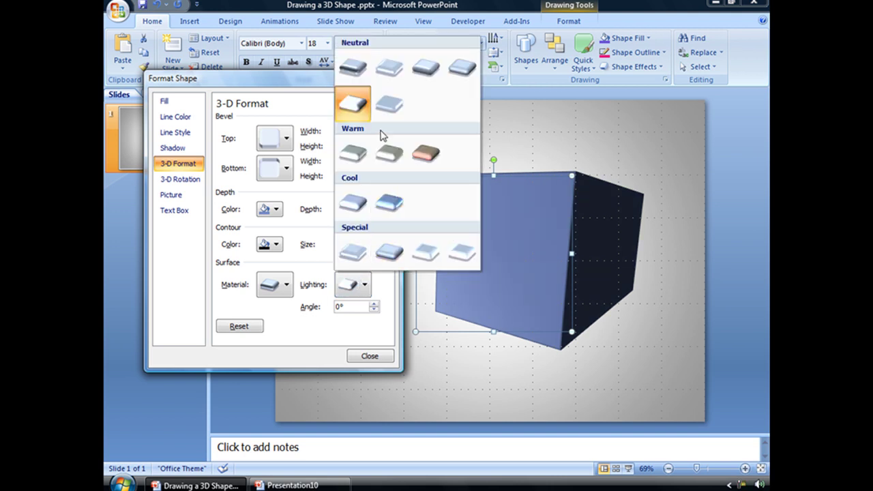
{"action": "left_click", "coordinate": [391, 104]}
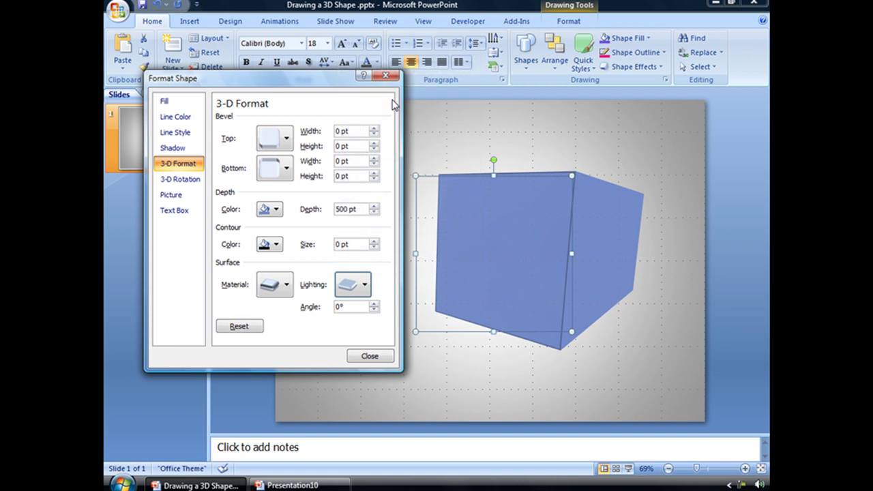
- Try the warm Morning, Sunrise and Sunset and cool Chilly and Freezing lighting presets
{"action": "left_click", "coordinate": [364, 287]}
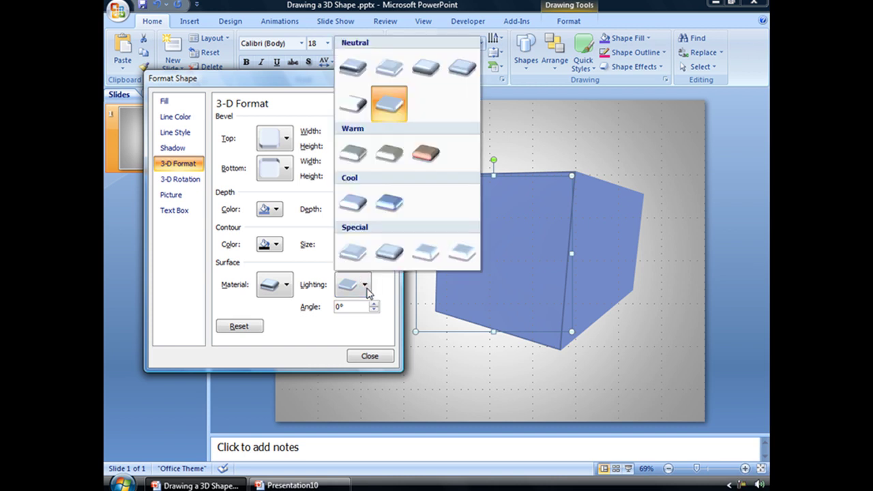
{"action": "left_click", "coordinate": [357, 151]}
{"action": "left_click", "coordinate": [363, 285]}
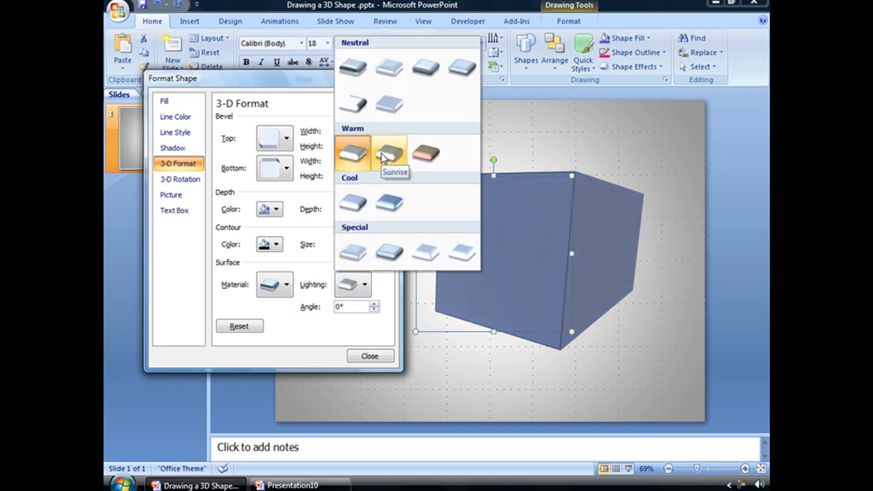
{"action": "left_click", "coordinate": [382, 157]}
{"action": "left_click", "coordinate": [364, 287]}
{"action": "left_click", "coordinate": [426, 153]}
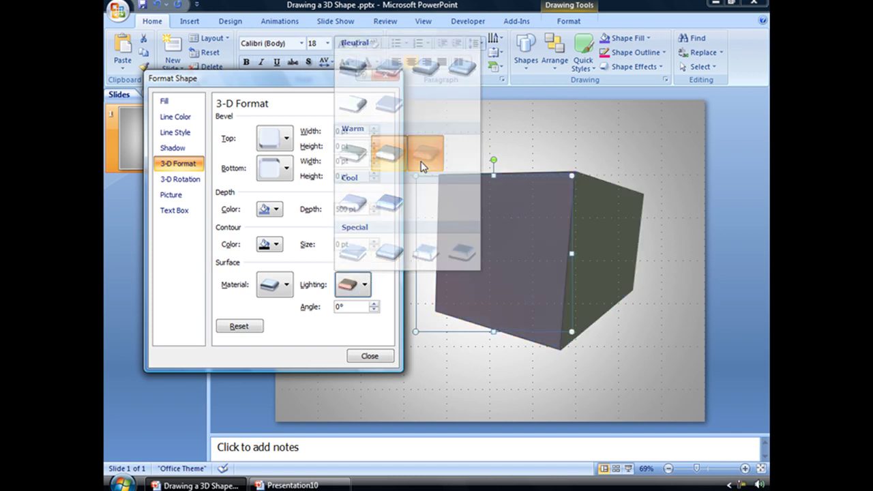
{"action": "left_click", "coordinate": [365, 286]}
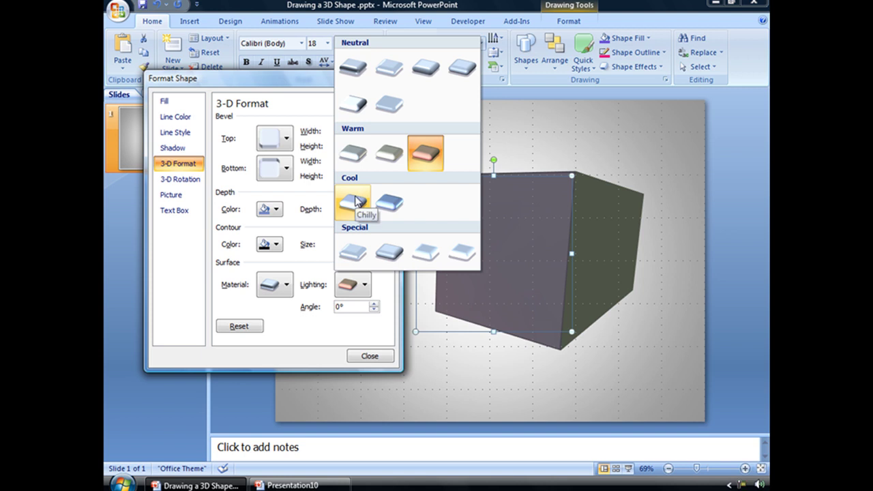
{"action": "left_click", "coordinate": [354, 201]}
{"action": "left_click", "coordinate": [356, 286]}
{"action": "left_click", "coordinate": [387, 202]}
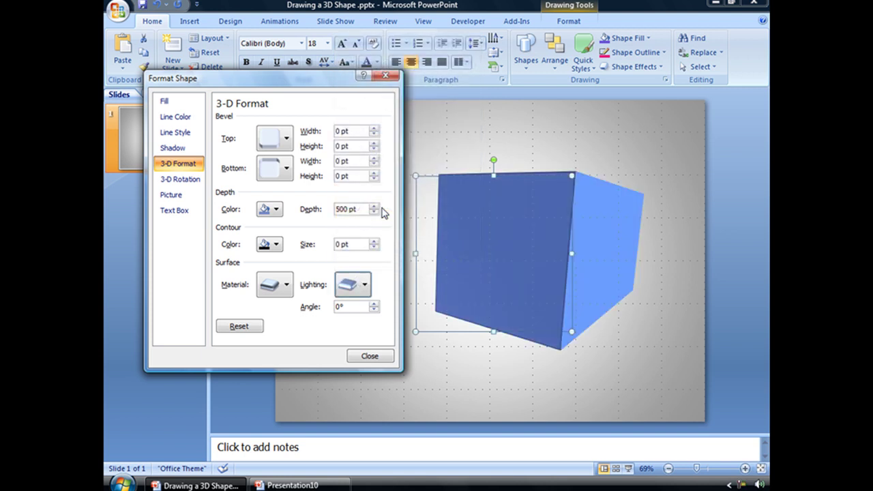
- Try the special presets from Flat to Bright Room, then choose Balance lighting
{"action": "left_click", "coordinate": [366, 286]}
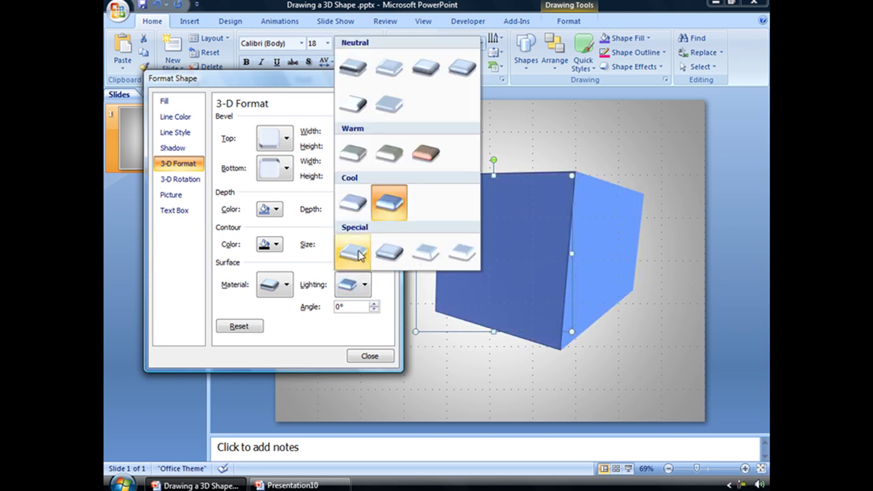
{"action": "left_click", "coordinate": [360, 254]}
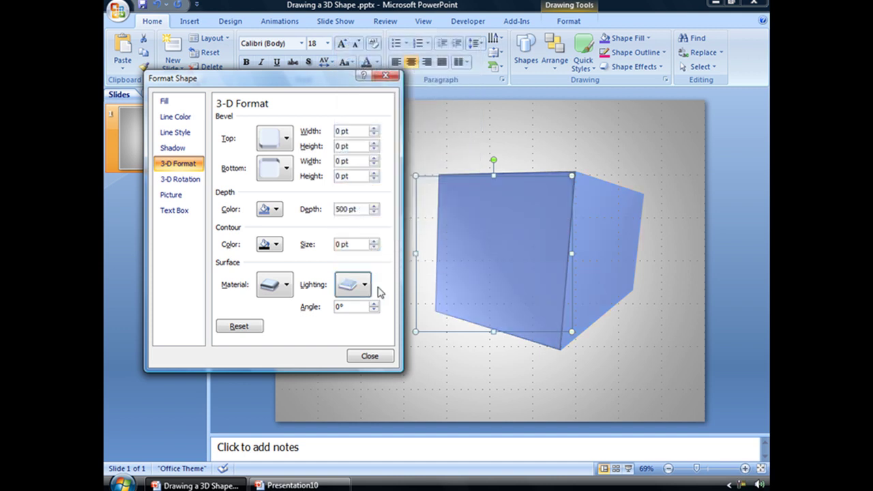
{"action": "left_click", "coordinate": [358, 287]}
{"action": "left_click", "coordinate": [381, 258]}
{"action": "left_click", "coordinate": [366, 291]}
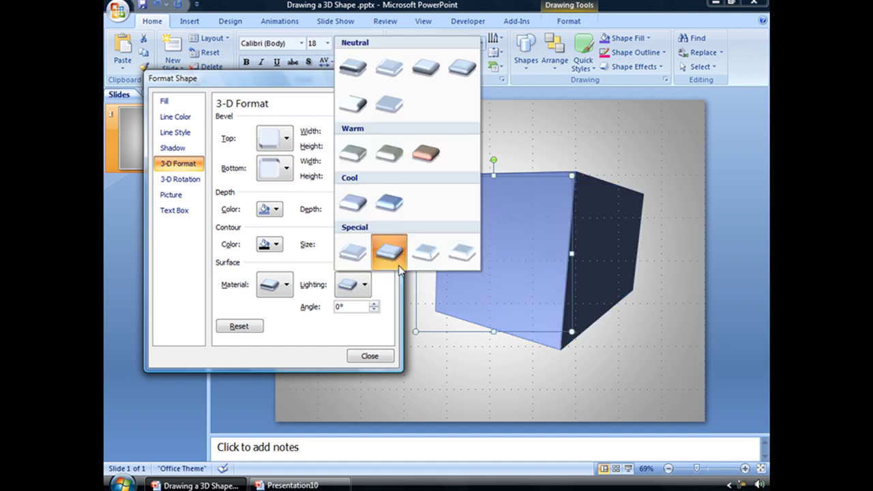
{"action": "left_click", "coordinate": [423, 256]}
{"action": "left_click", "coordinate": [368, 290]}
{"action": "left_click", "coordinate": [458, 256]}
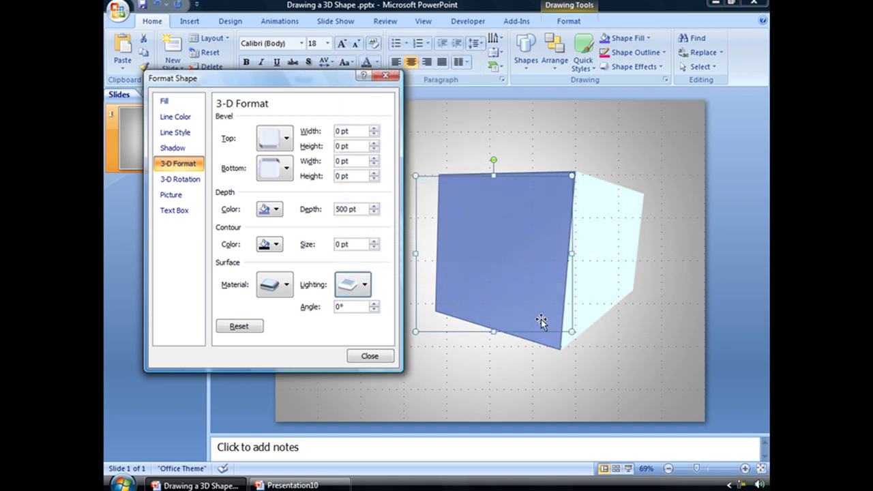
{"action": "left_click", "coordinate": [365, 289]}
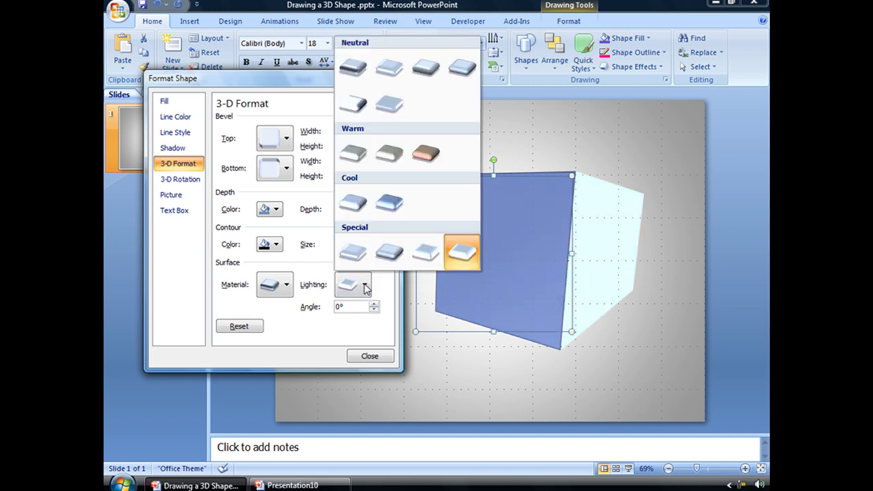
{"action": "left_click", "coordinate": [388, 73]}
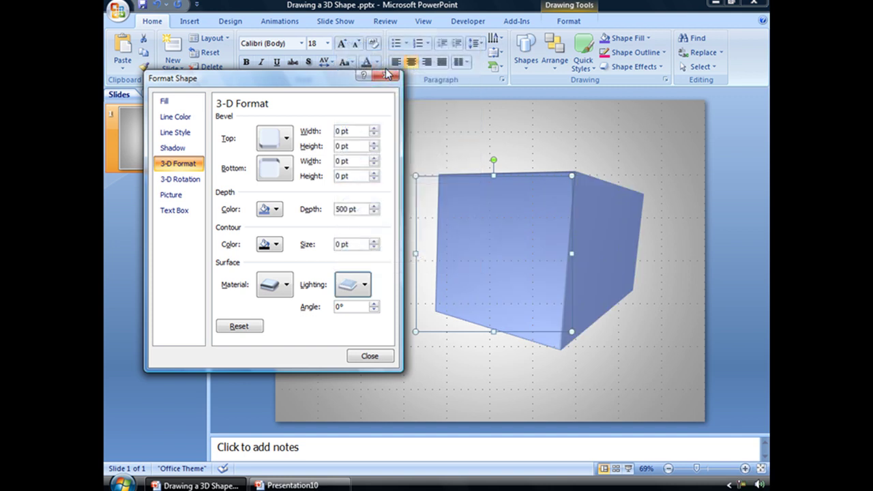
- Nudge the X and Y rotation to show more top face and raise perspective to 85°
{"action": "left_click", "coordinate": [191, 185]}
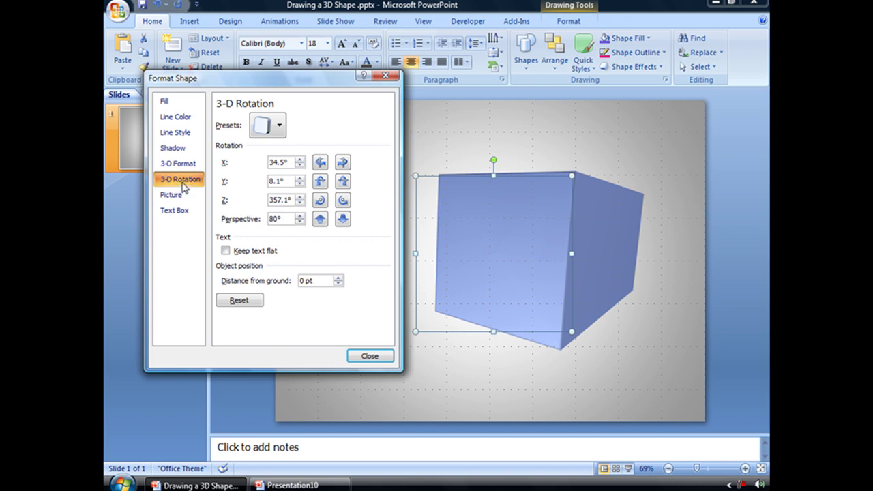
{"action": "left_click", "coordinate": [343, 164]}
{"action": "left_click", "coordinate": [321, 164]}
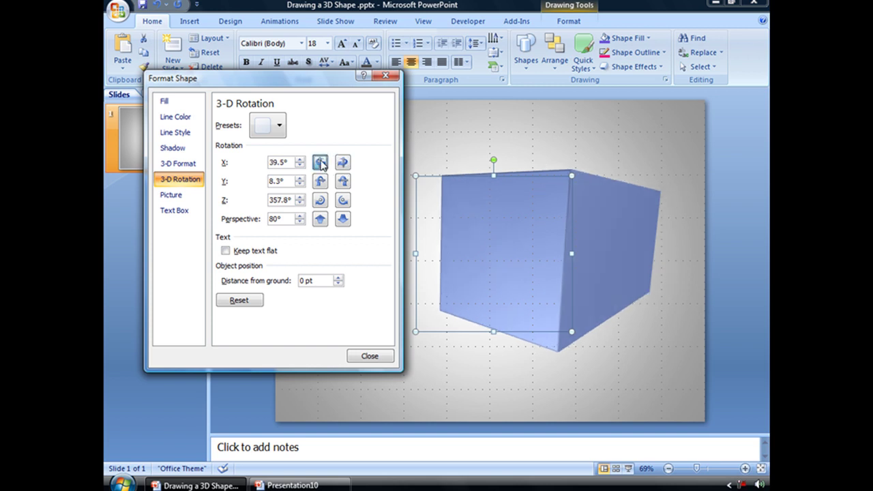
{"action": "left_click", "coordinate": [320, 164]}
{"action": "left_click", "coordinate": [342, 164]}
{"action": "left_click", "coordinate": [344, 182]}
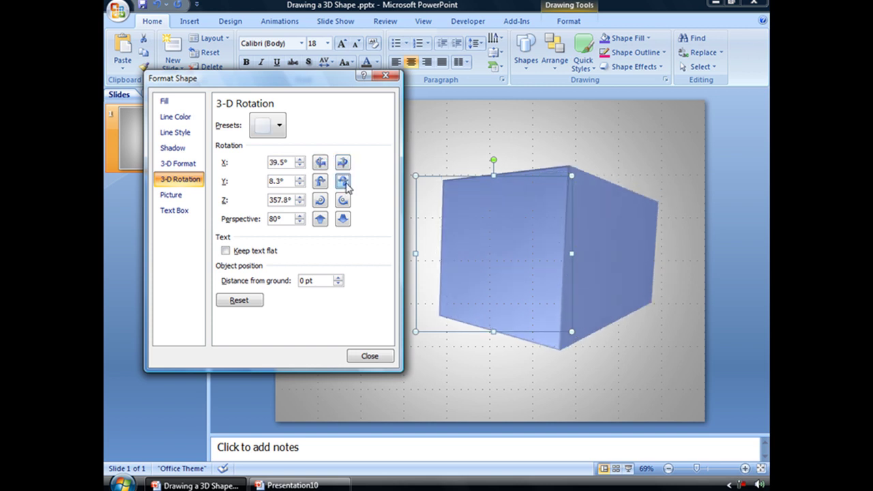
{"action": "left_click", "coordinate": [343, 219]}
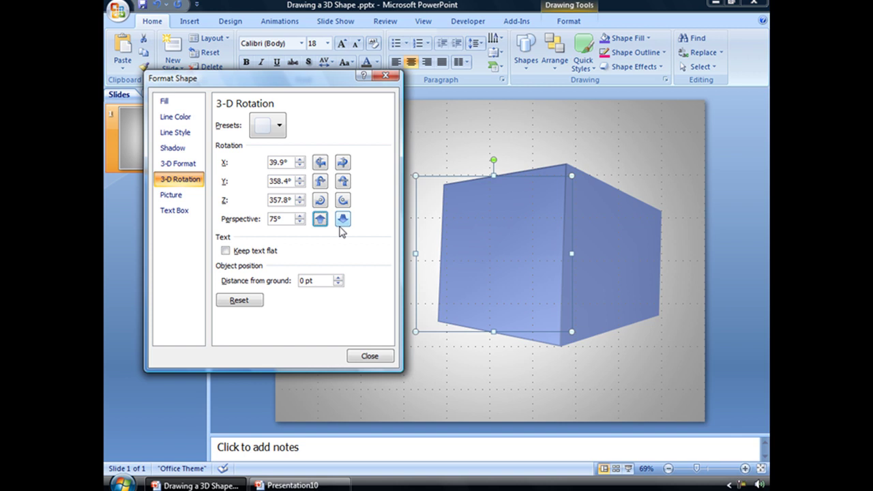
{"action": "left_click", "coordinate": [343, 219]}
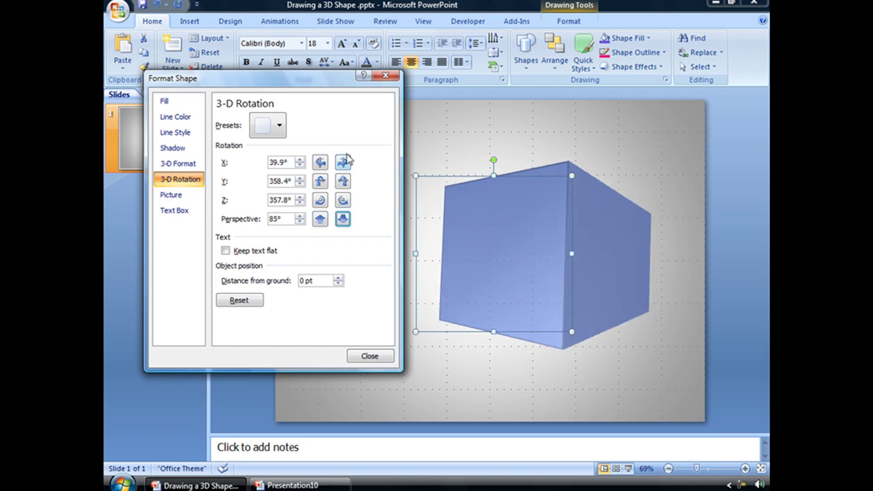
{"action": "left_click", "coordinate": [343, 162]}
{"action": "left_click", "coordinate": [320, 163]}
{"action": "left_click", "coordinate": [320, 163]}
- Close Format Shape and deselect the cube to view the finished result
{"action": "left_click", "coordinate": [369, 355]}
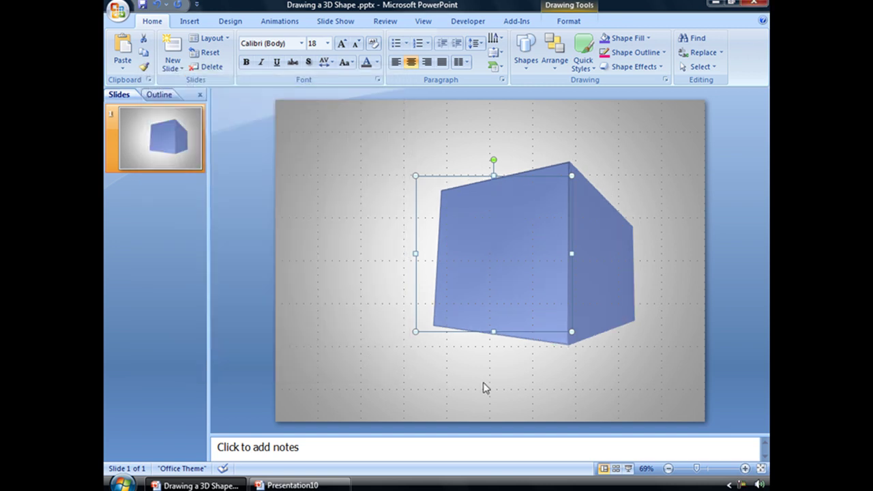
{"action": "left_click", "coordinate": [486, 388]}
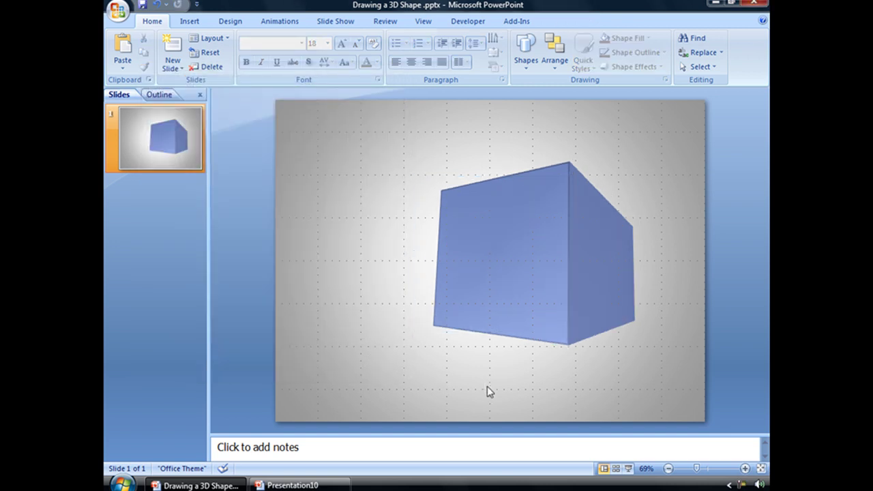